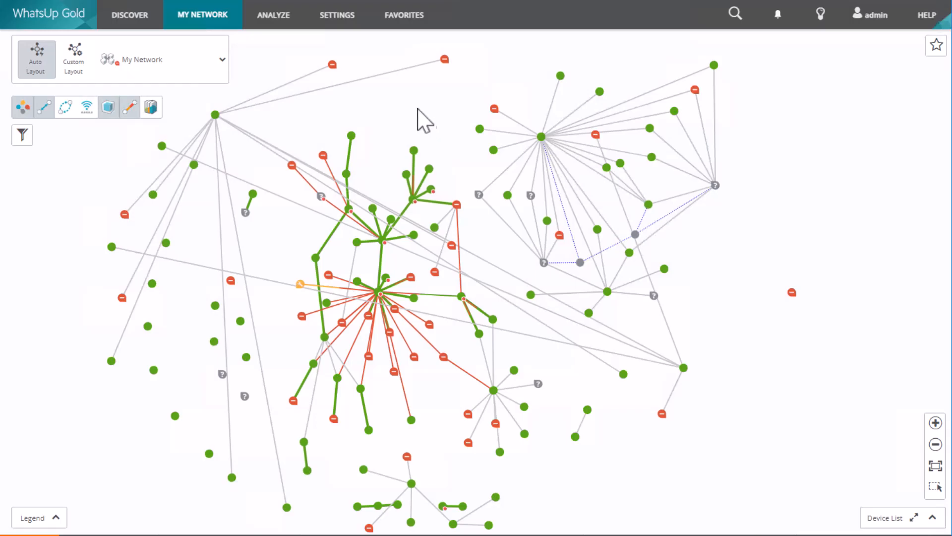
- Open the Running Config Backup task from the Configuration Management Task Library for editing
left_click(342, 22)
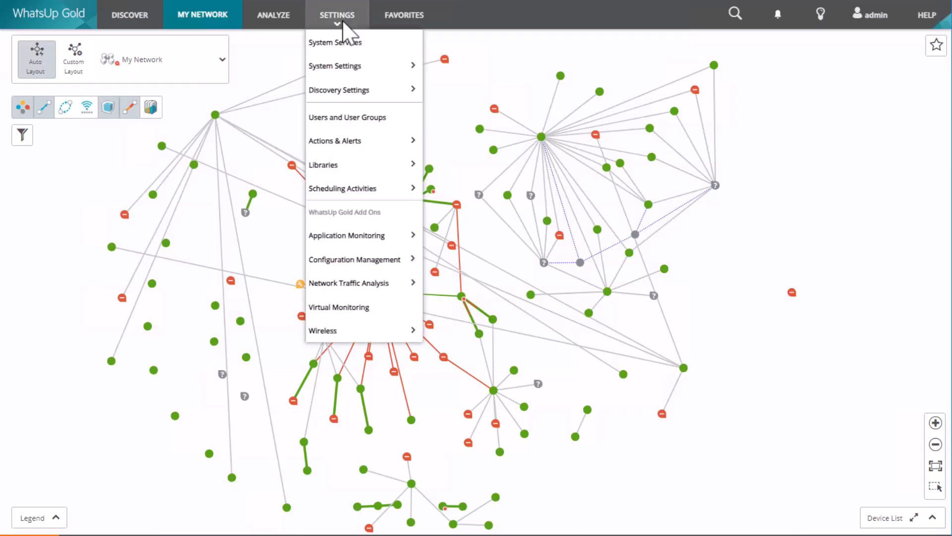
mouse_move(392, 261)
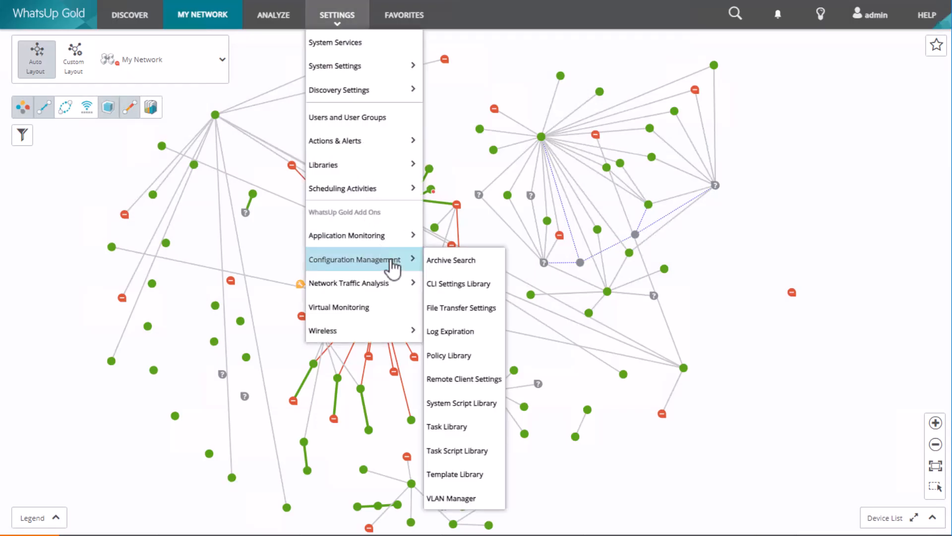
left_click(462, 428)
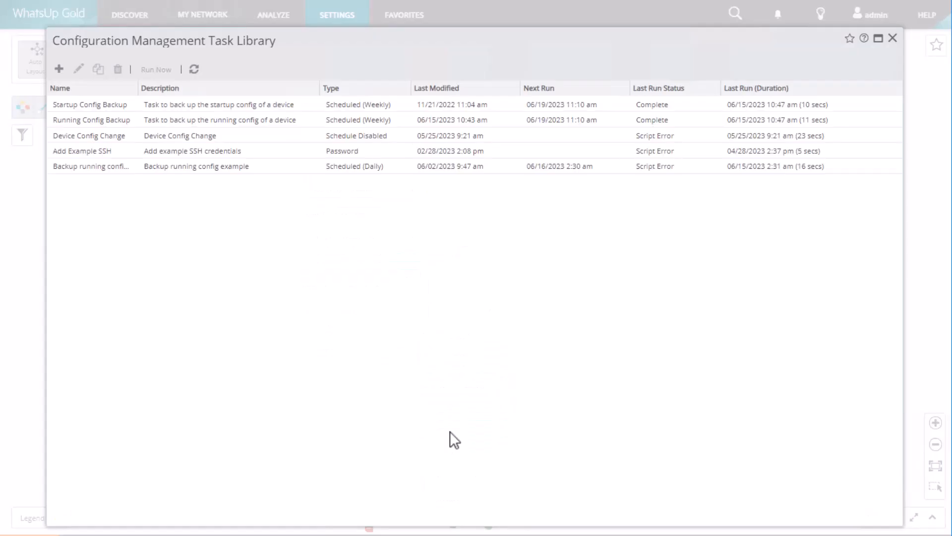
left_click(213, 121)
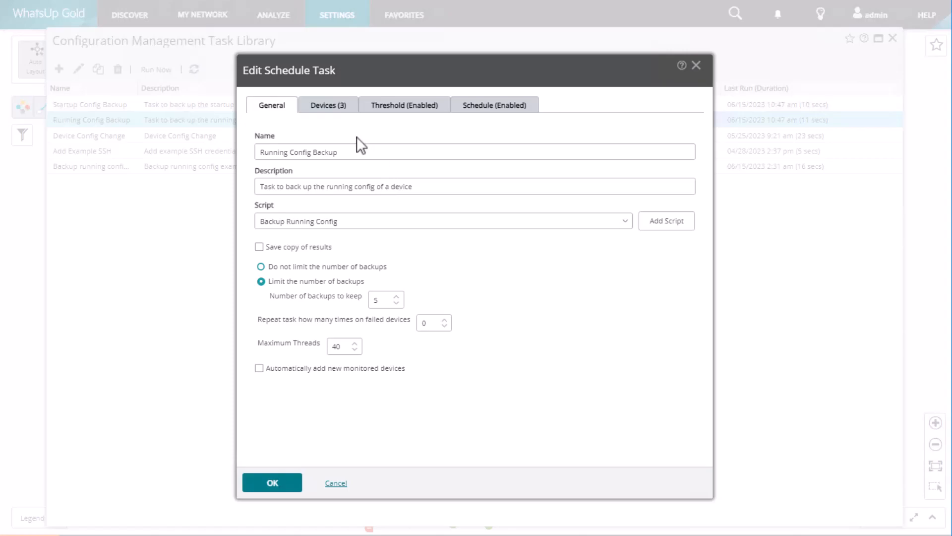
- Review the Running Config Backup task's devices, threshold and schedule settings, and accept the task
left_click(318, 106)
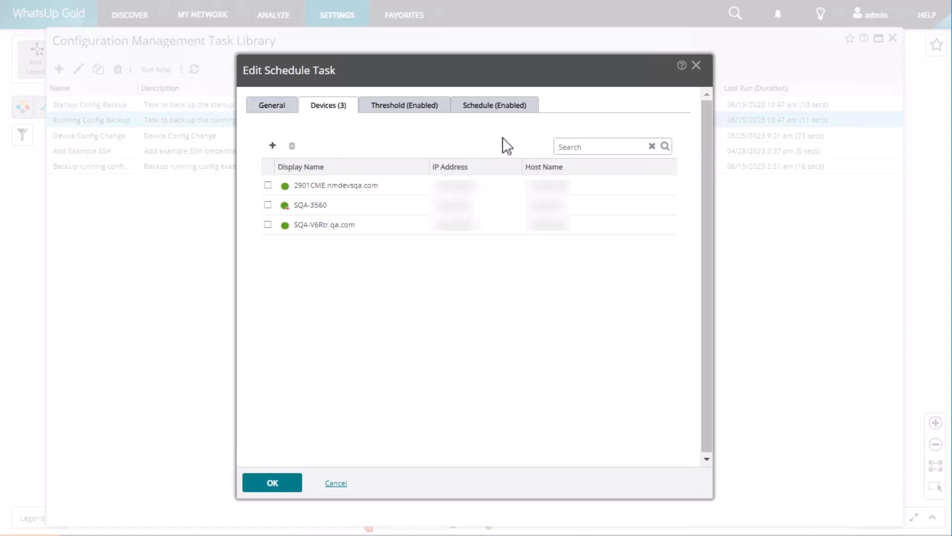
left_click(411, 114)
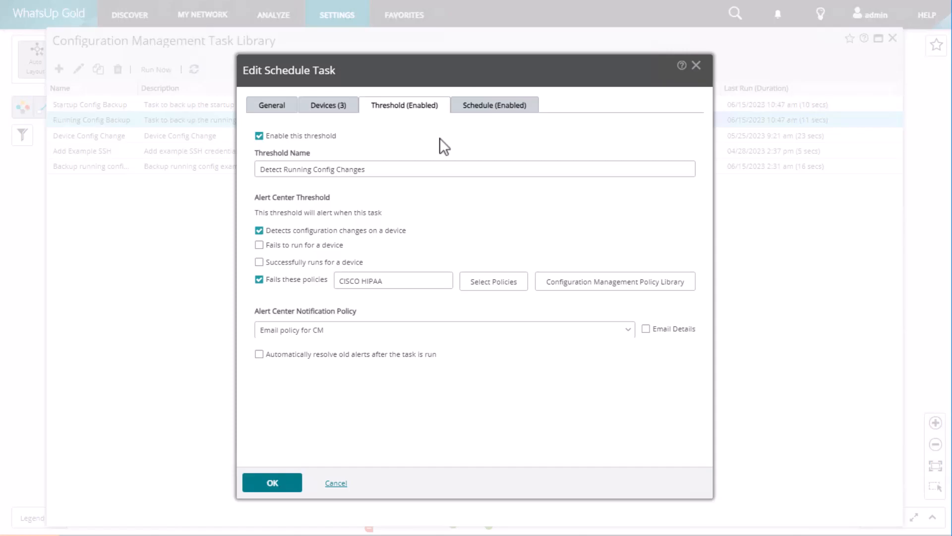
left_click(491, 106)
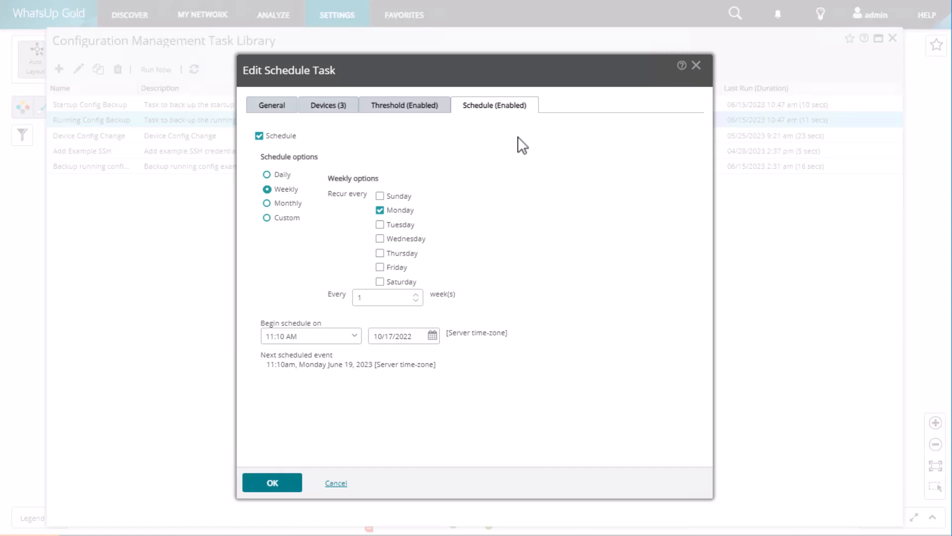
left_click(275, 483)
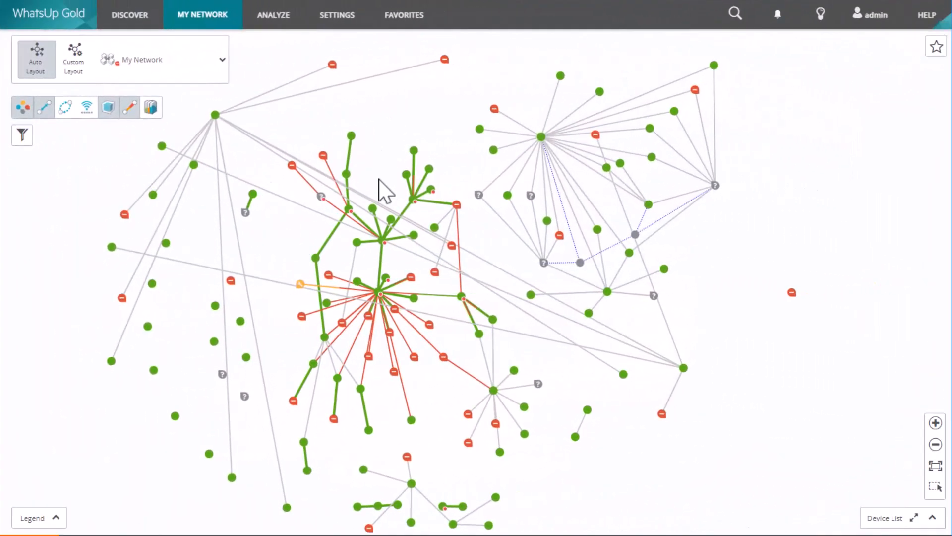
- Show the tasks and saved archives in the device properties of the SQA-V6Rtr.qa.com router
left_click(391, 219)
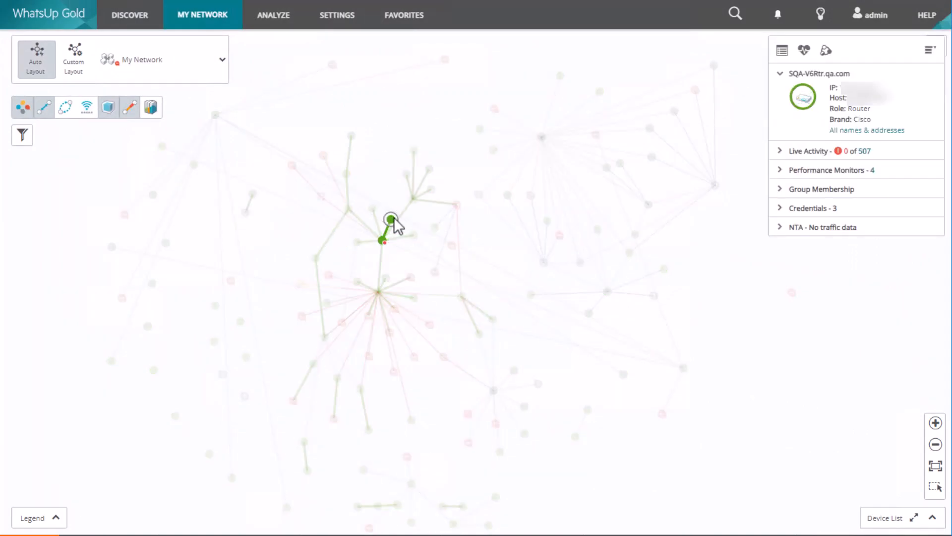
left_click(783, 51)
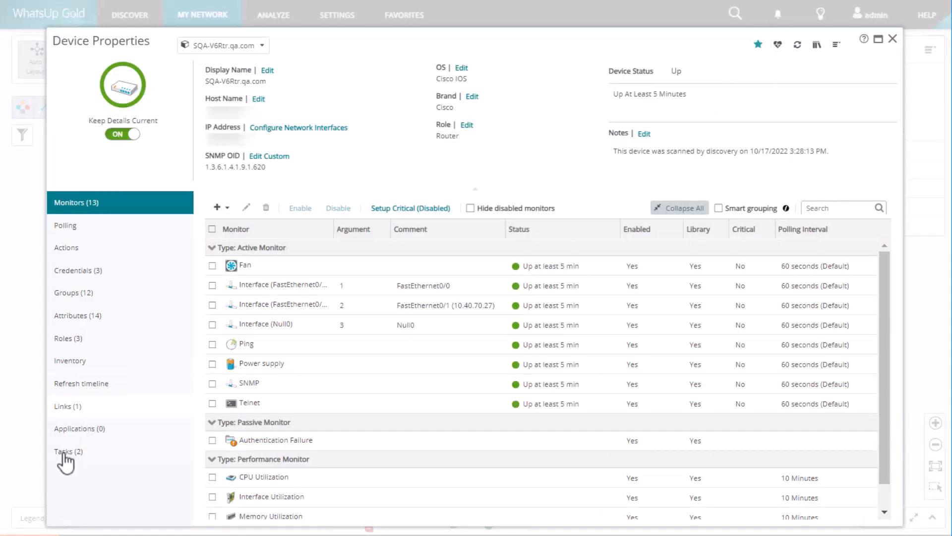
left_click(63, 452)
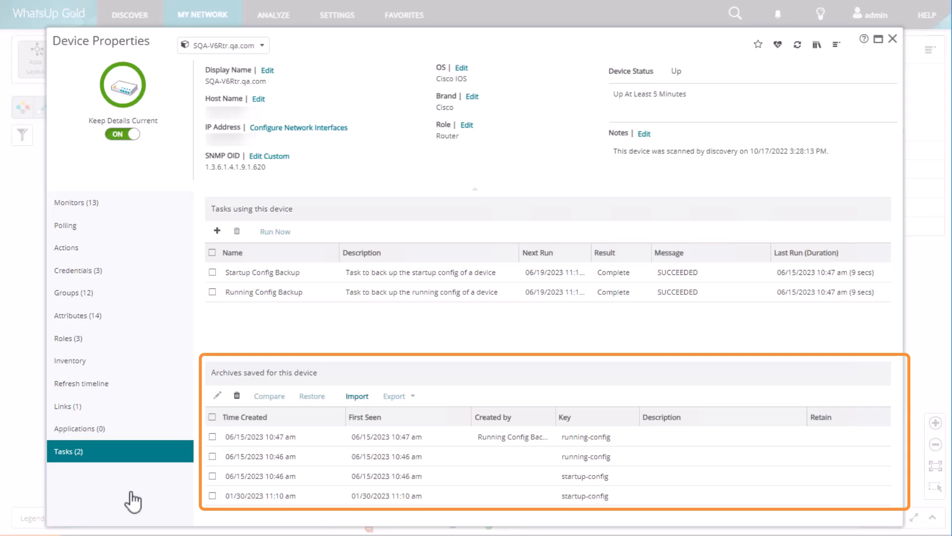
- Compare the 06/15/2023 10:47 am and 10:46 am running-config archives, and close the comparison and the device properties
left_click(213, 436)
left_click(213, 456)
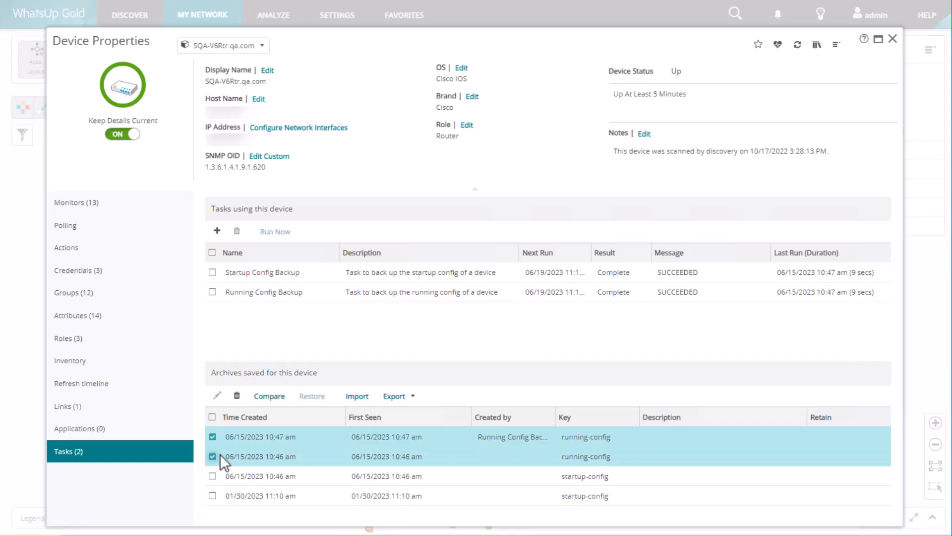
left_click(271, 396)
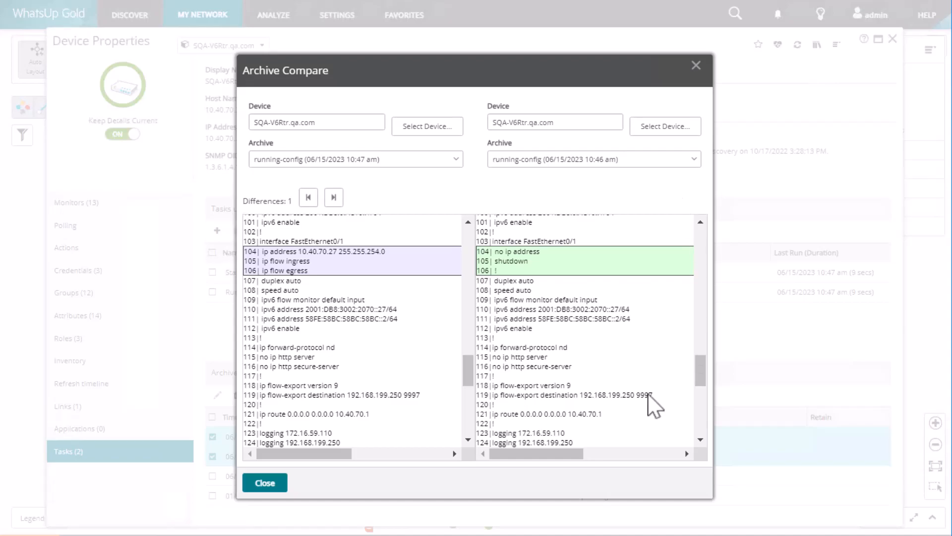
left_click(270, 486)
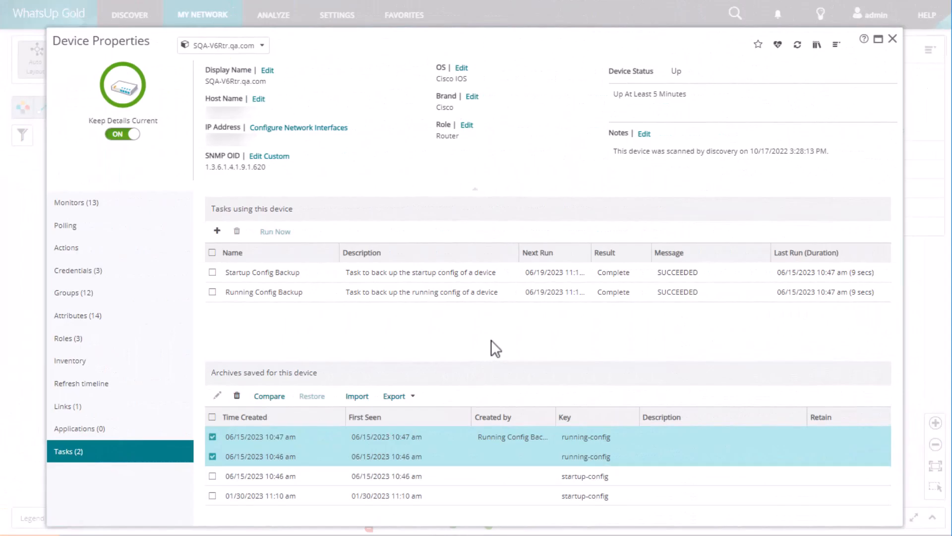
left_click(893, 39)
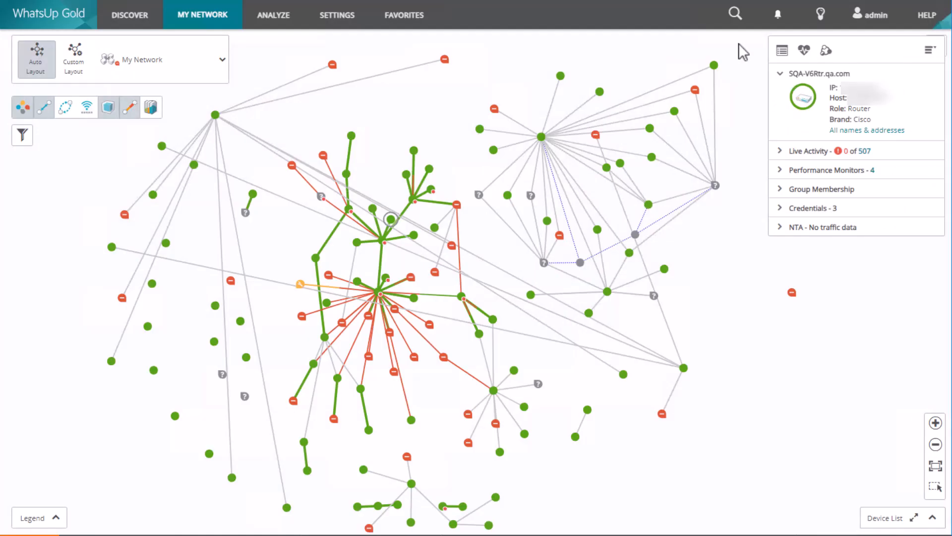
- Open the Config Management Policy Audit report and expand the full descriptions of the first two failed results
left_click(273, 20)
mouse_move(350, 285)
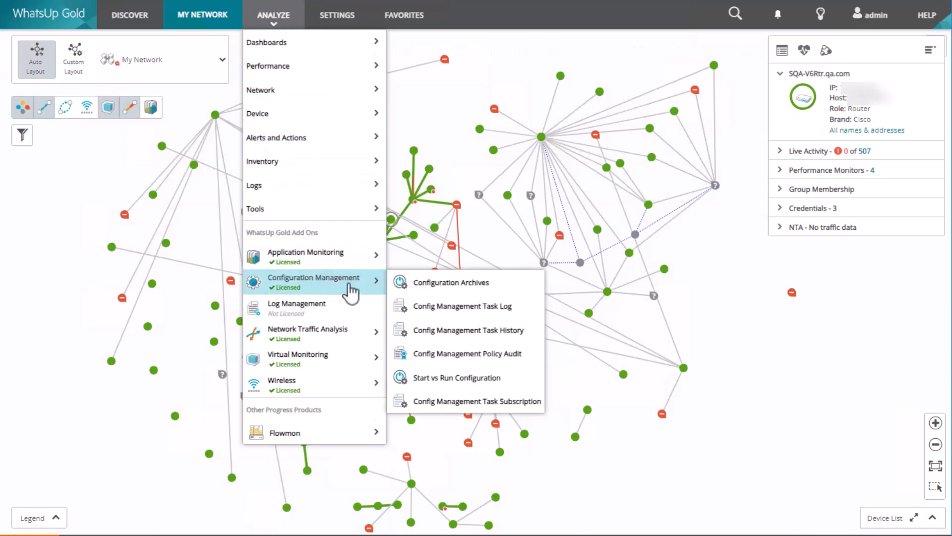
left_click(474, 355)
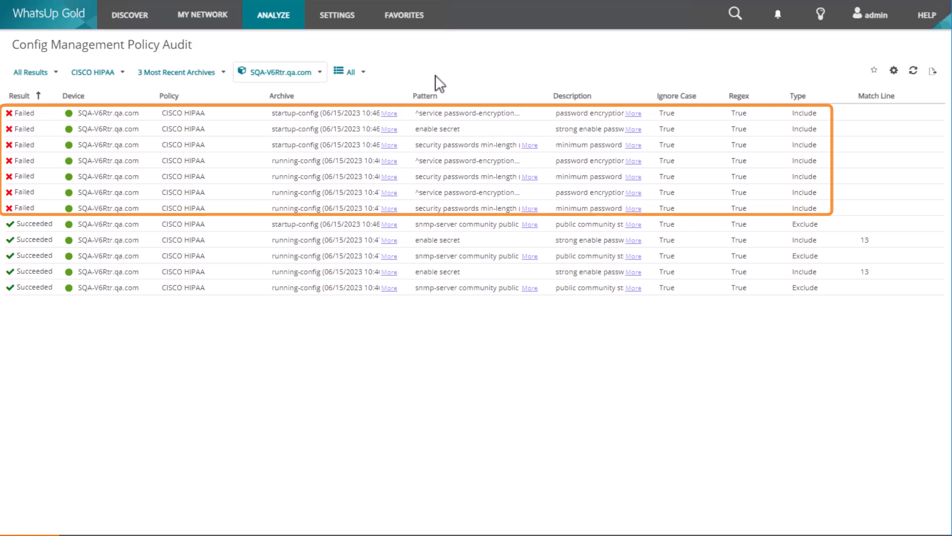
left_click(634, 114)
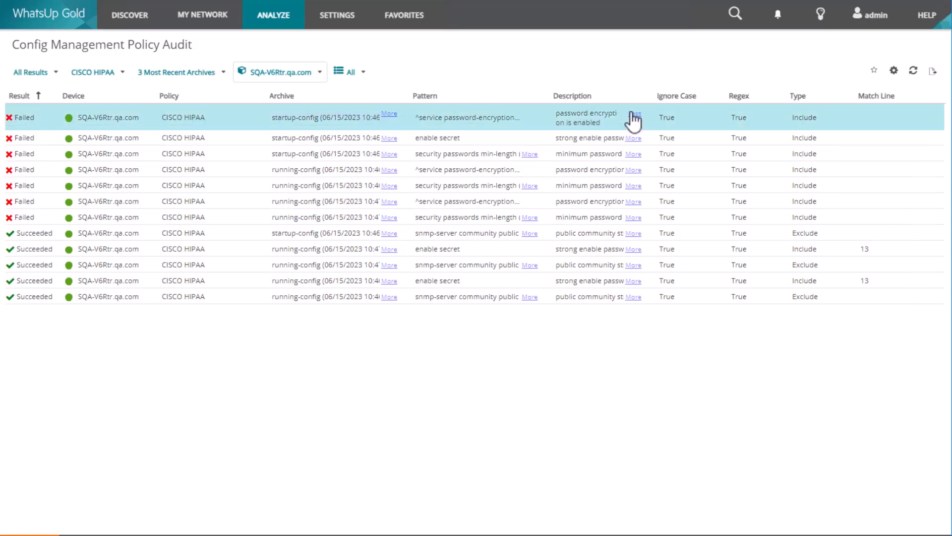
left_click(633, 138)
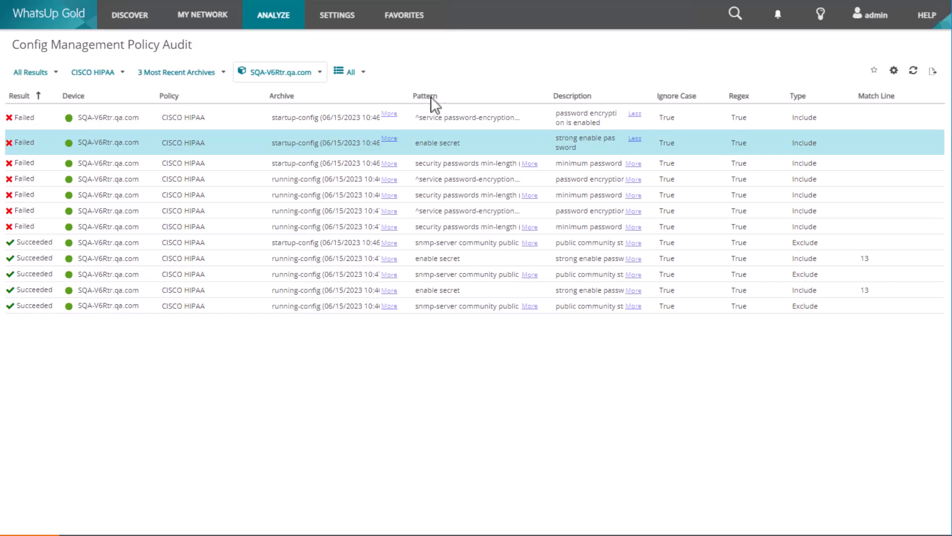
- Open the Start vs Run Configuration report, filter it to SQA-V6Rtr.qa.com and view that device's configuration differences
left_click(285, 25)
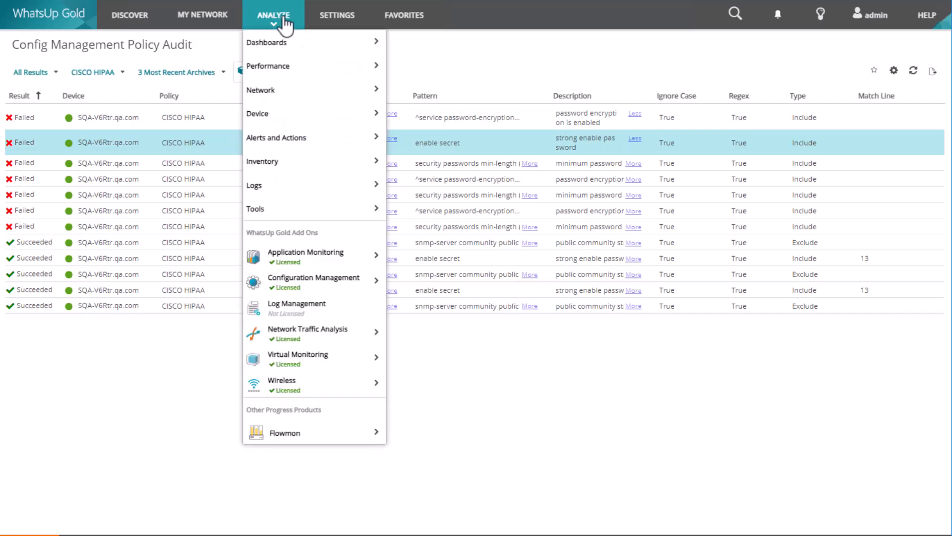
mouse_move(302, 283)
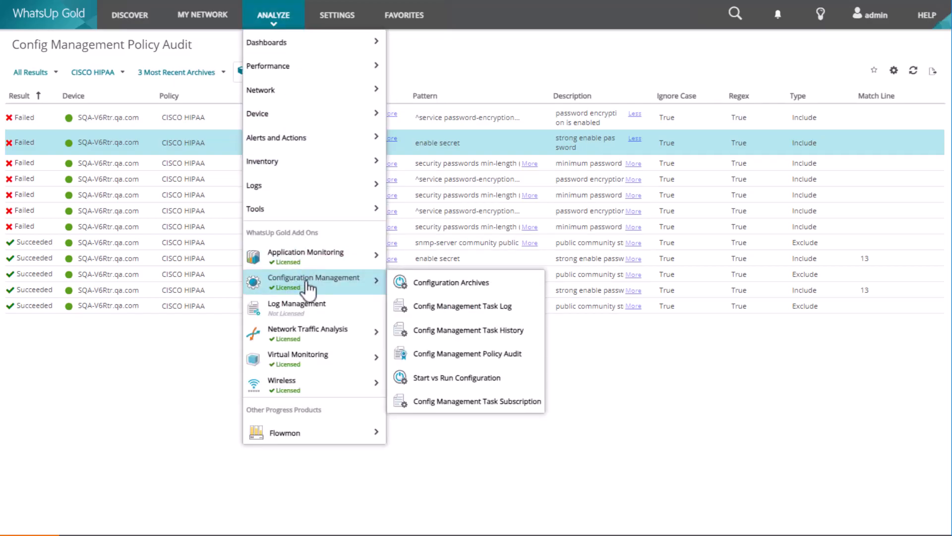
left_click(493, 381)
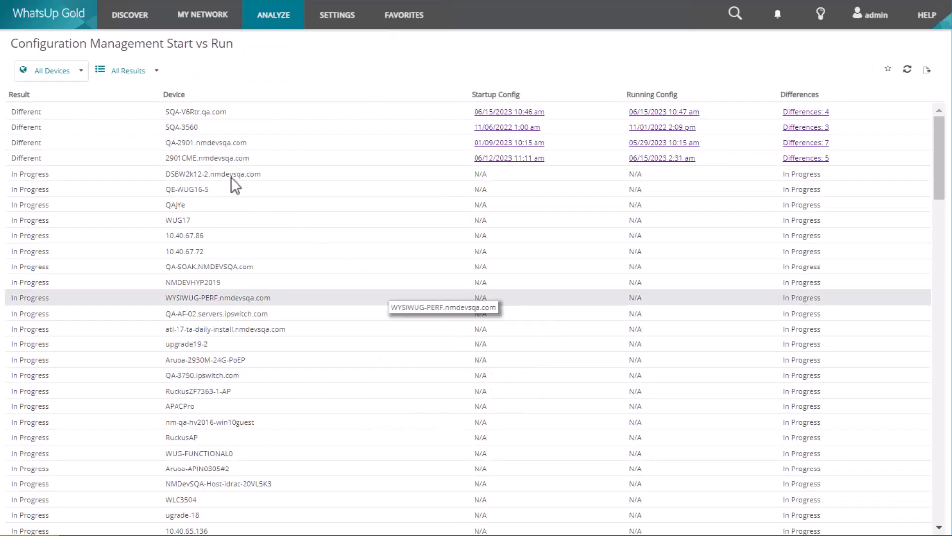
left_click(80, 71)
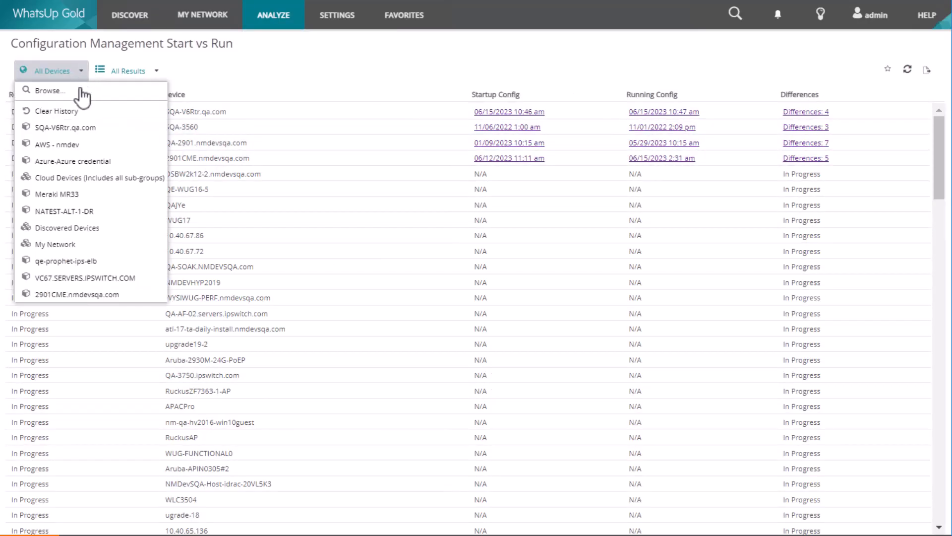
left_click(82, 130)
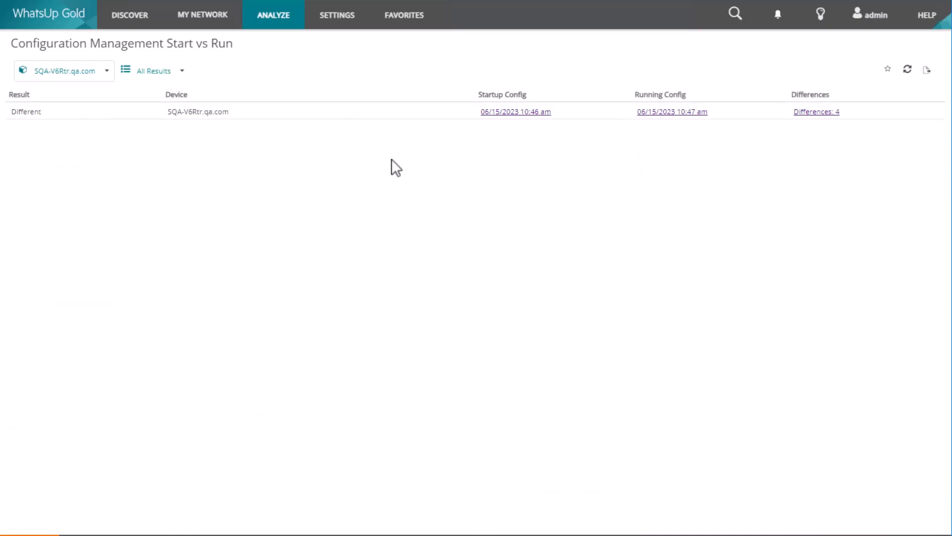
left_click(809, 113)
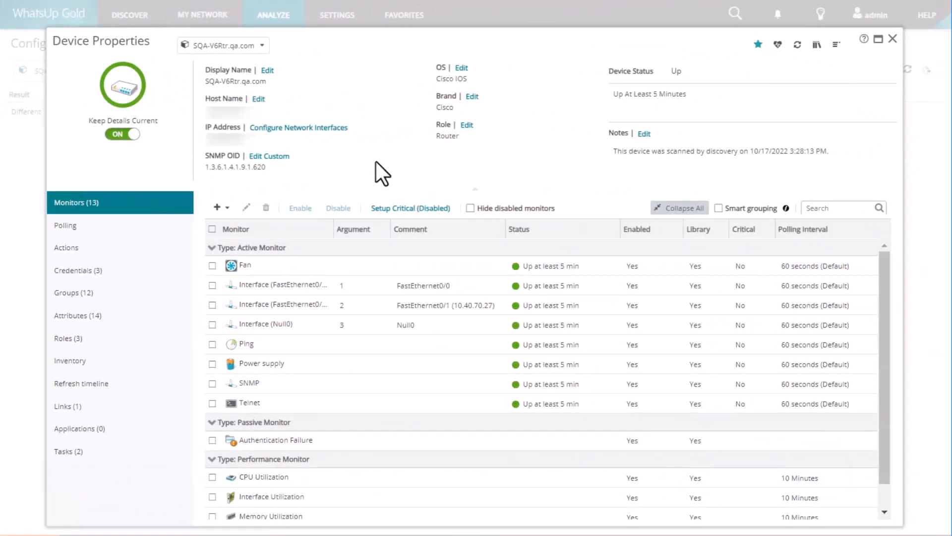
- Add the SNMP Trap passive monitor ccmCLIRunningConfigChanged to the SQA-V6Rtr.qa.com device
left_click(216, 206)
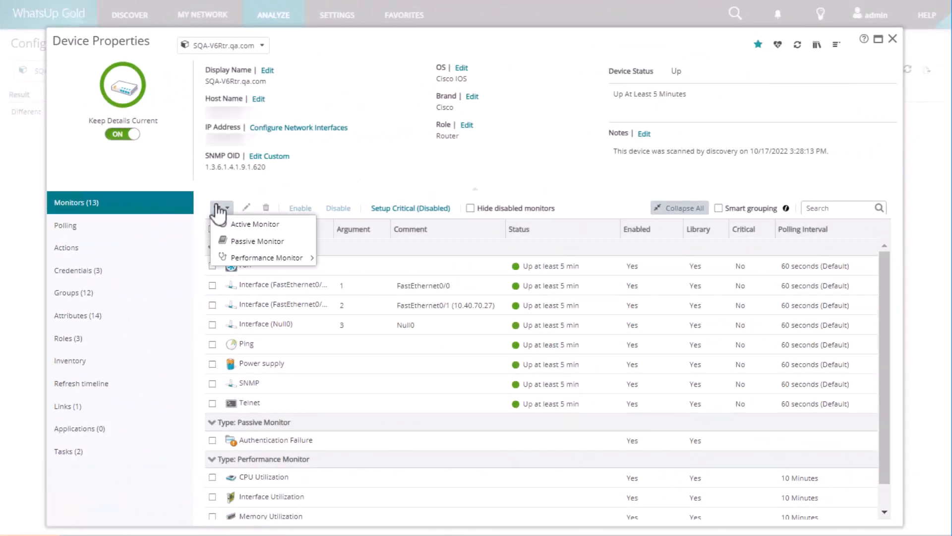
left_click(245, 243)
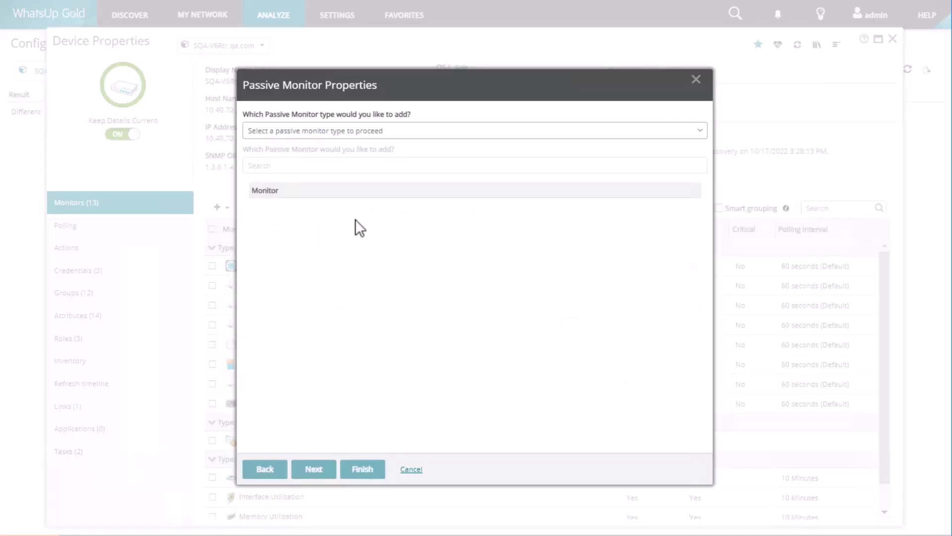
left_click(415, 130)
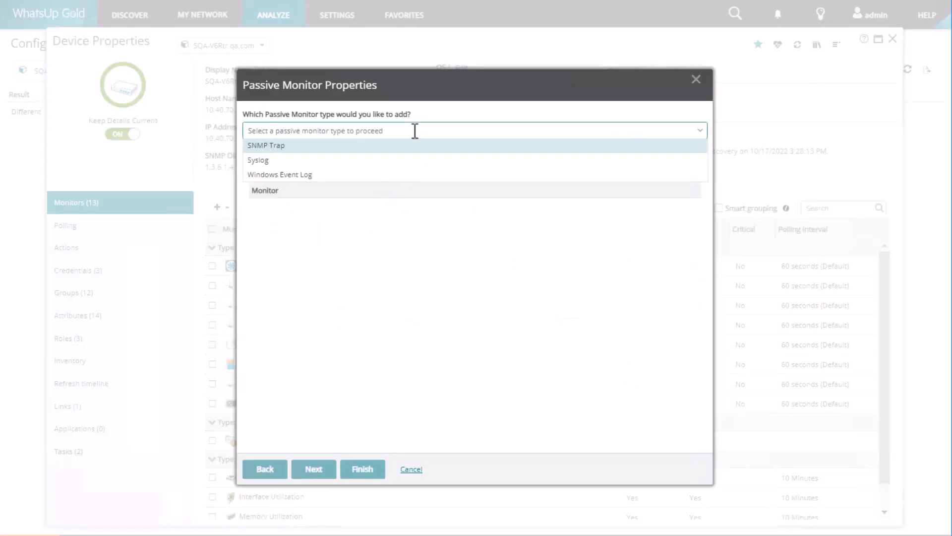
left_click(309, 147)
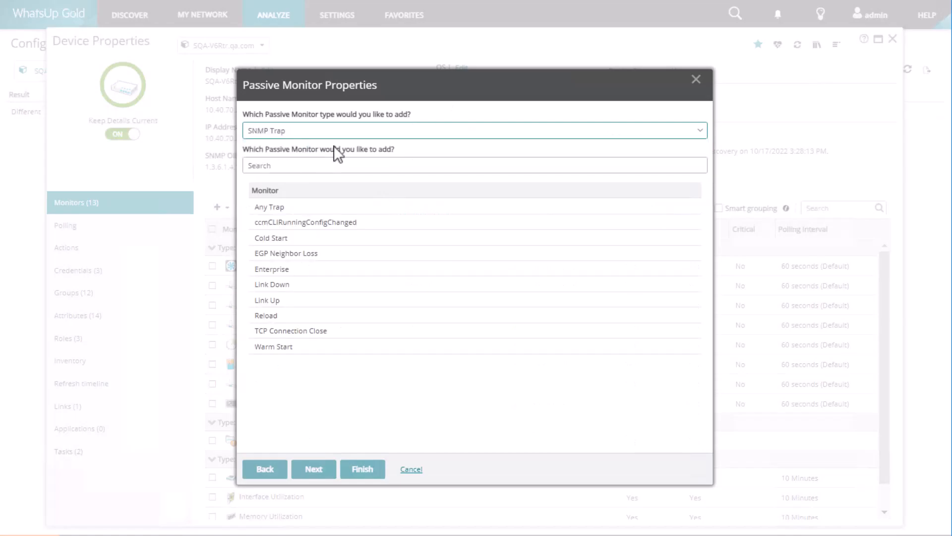
left_click(345, 223)
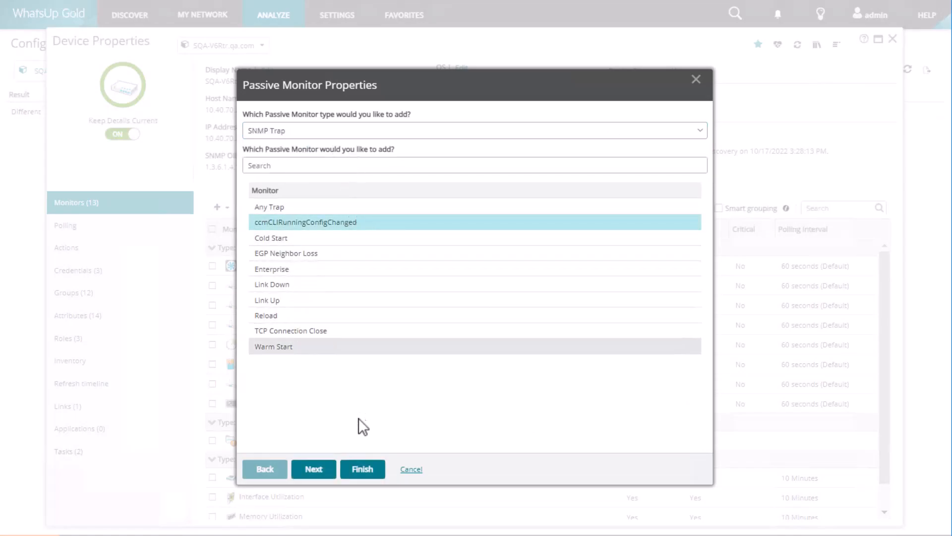
left_click(366, 472)
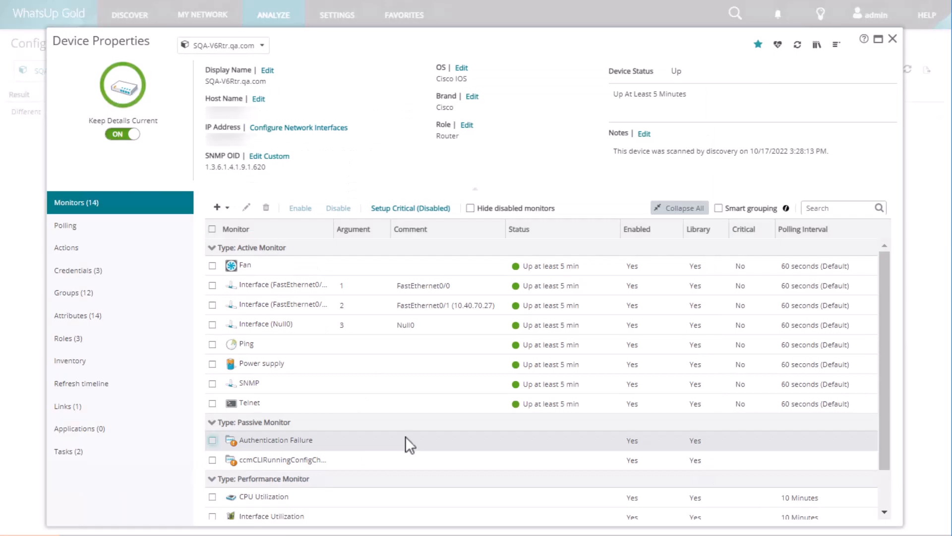
- Add the library action "CM Action to backup running config" to the ccmCLIRunningConfigChanged passive monitor and save that action's Backup Running Config script settings
left_click(212, 459)
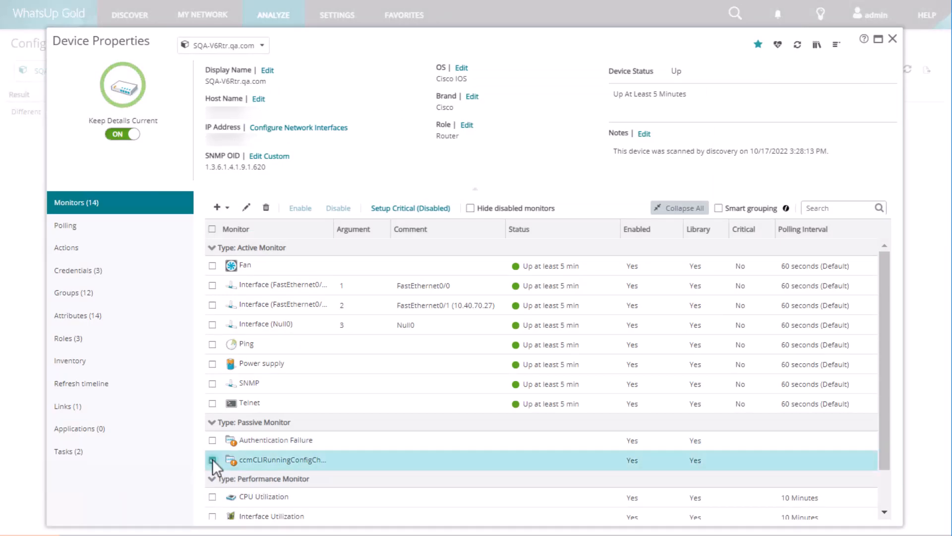
left_click(246, 207)
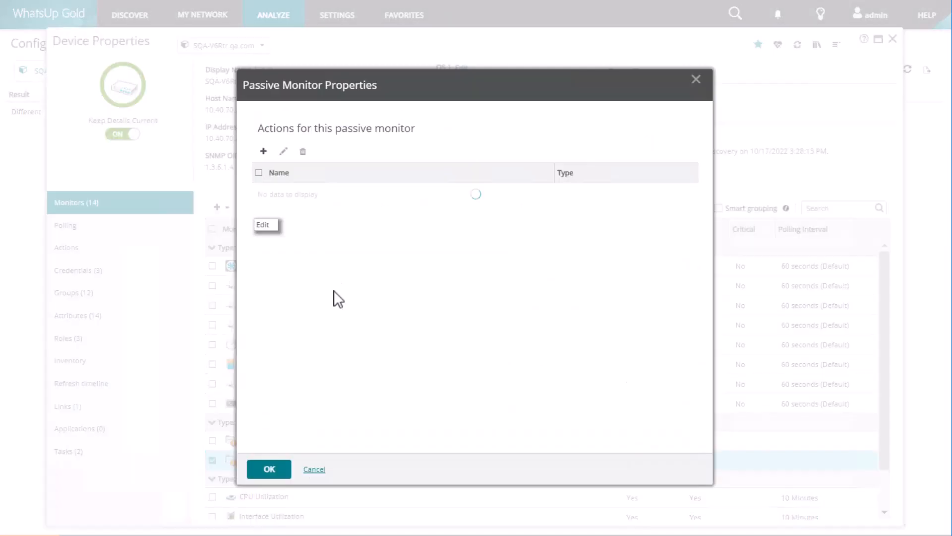
left_click(264, 152)
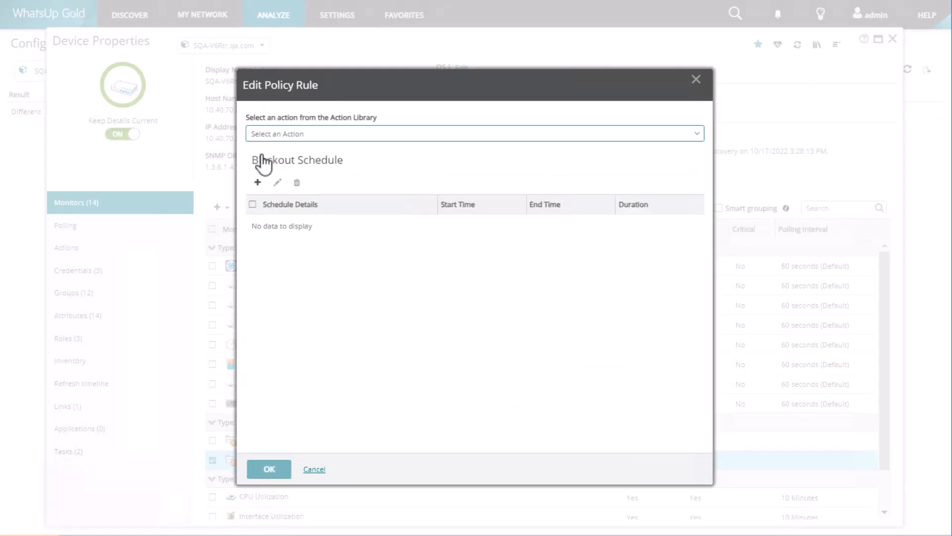
left_click(316, 134)
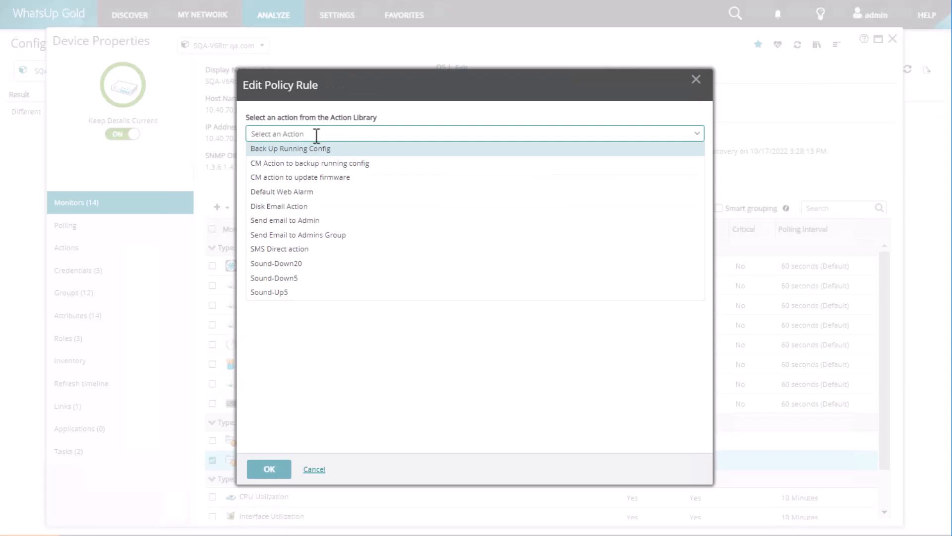
left_click(316, 164)
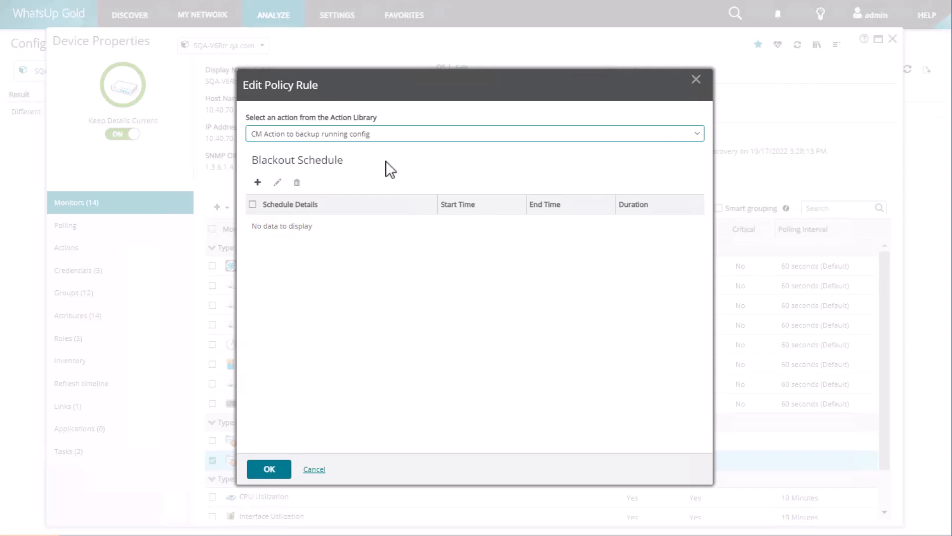
left_click(270, 469)
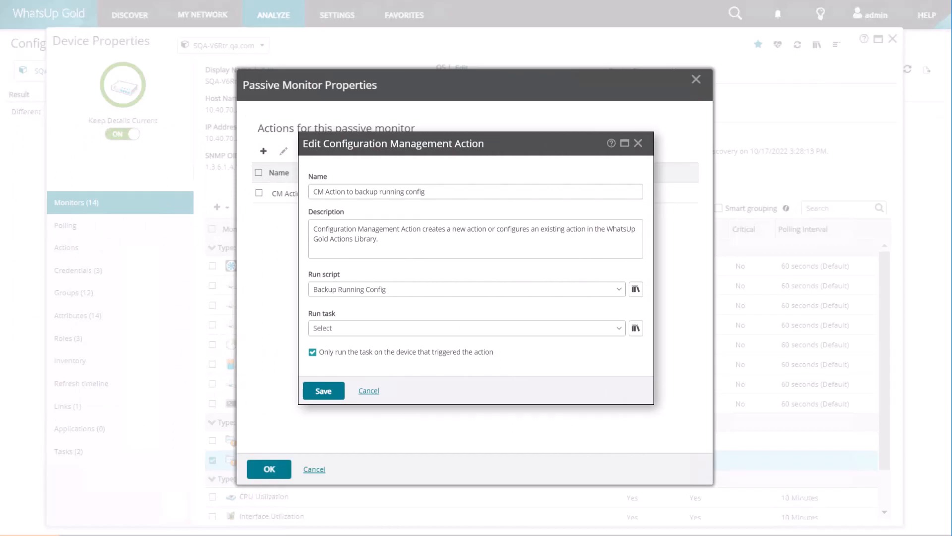
left_click(323, 391)
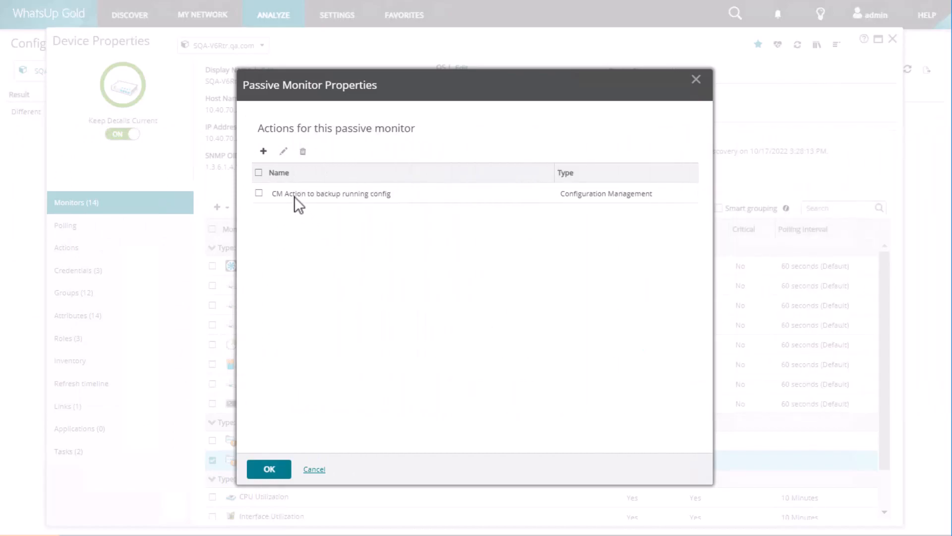
- Add the "Send Email to Admins Group" action to the same passive monitor and save the monitor's properties
left_click(263, 151)
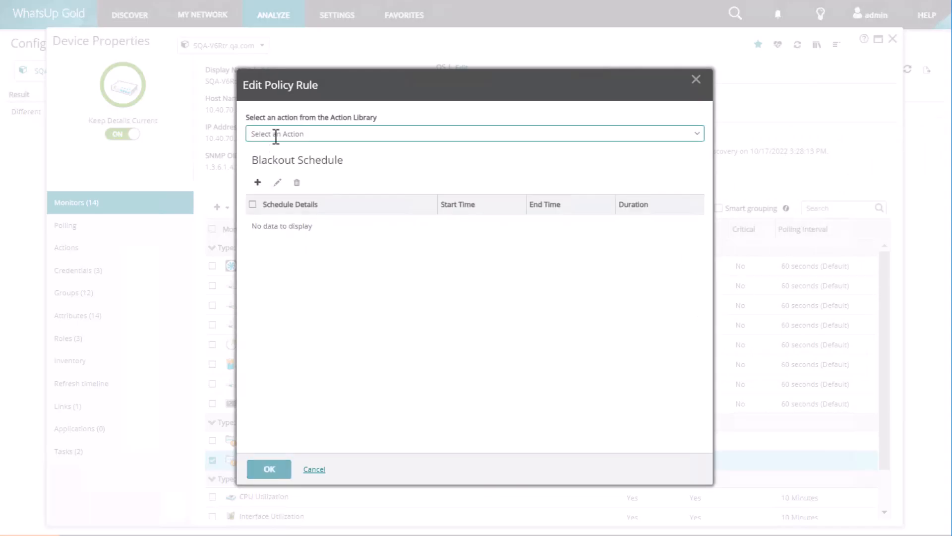
left_click(275, 135)
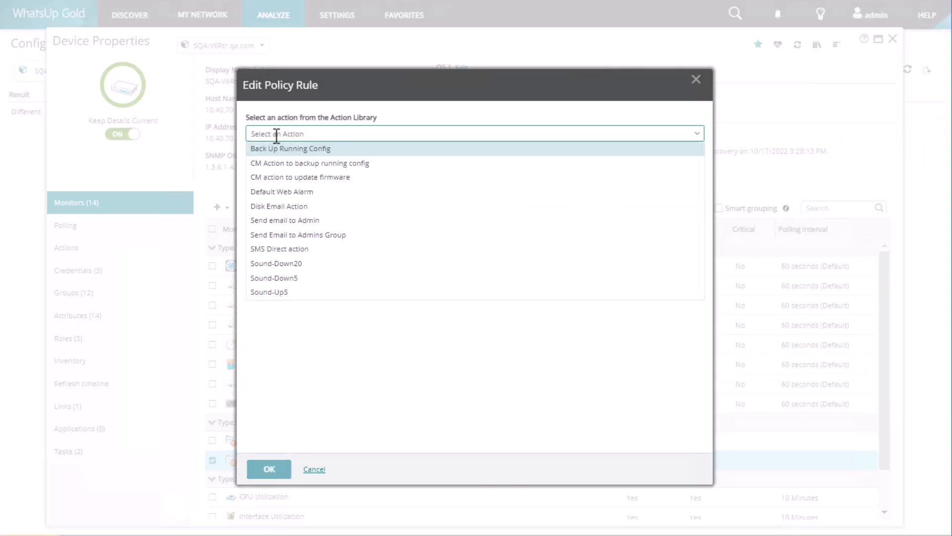
left_click(299, 236)
left_click(271, 474)
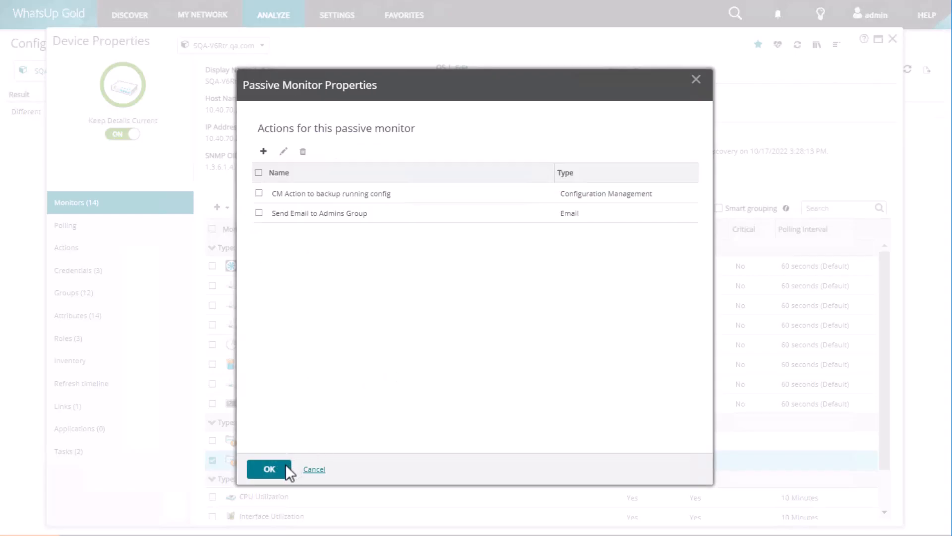
left_click(288, 464)
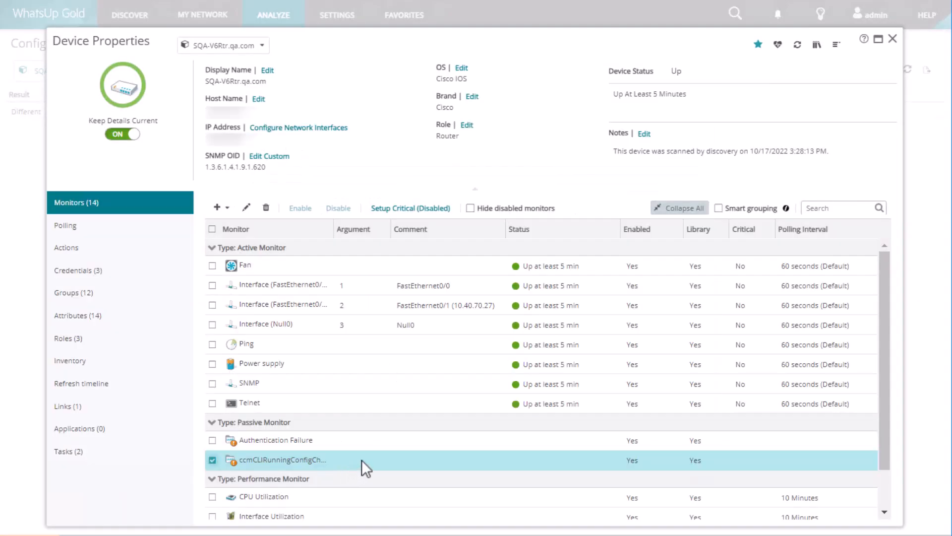